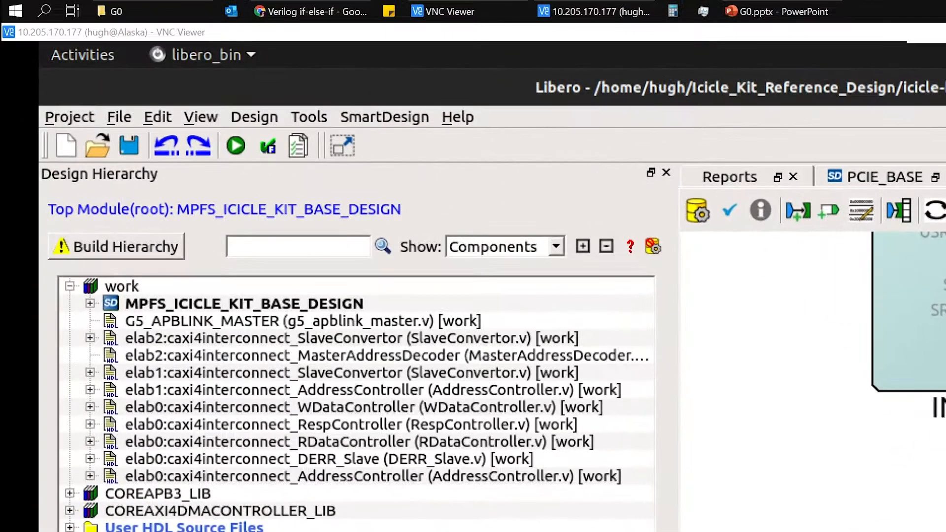
Import custom_register.v as an HDL source file and rebuild the design hierarchy without saving the open design
left_click(119, 117)
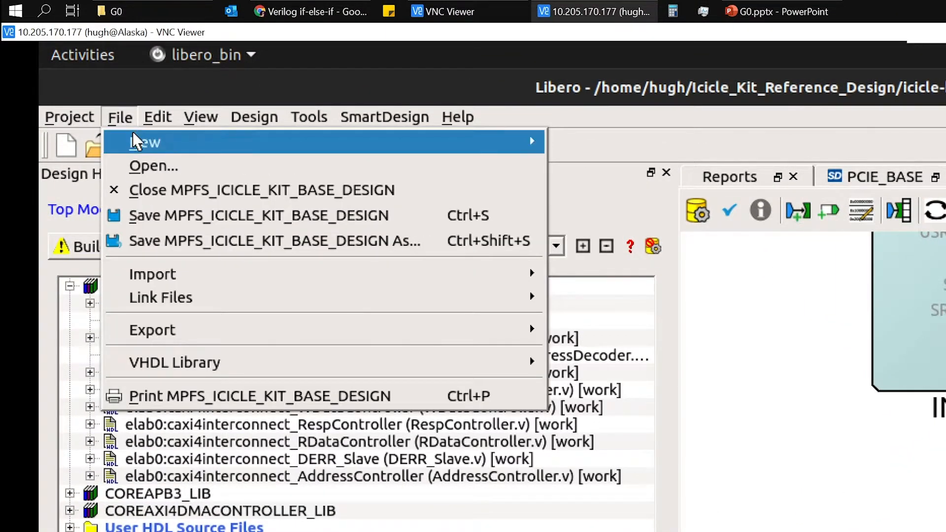
mouse_move(385, 272)
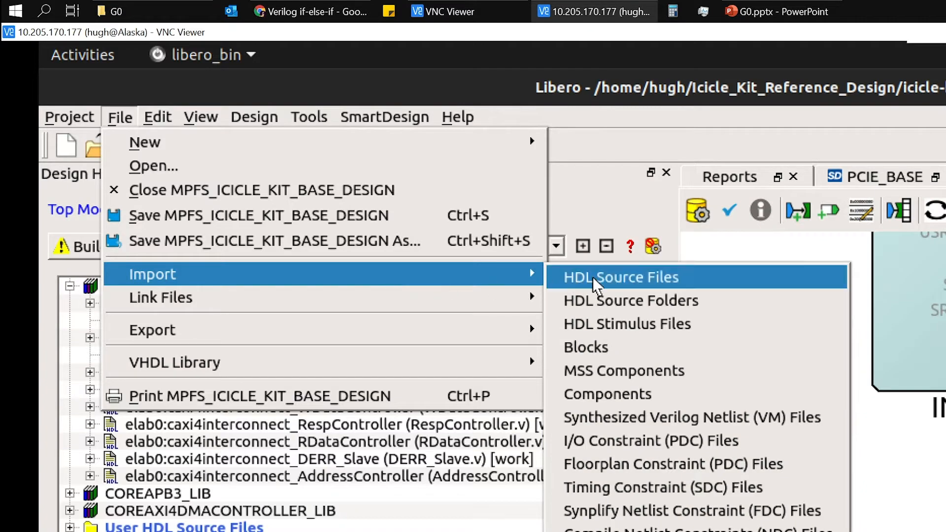
left_click(625, 287)
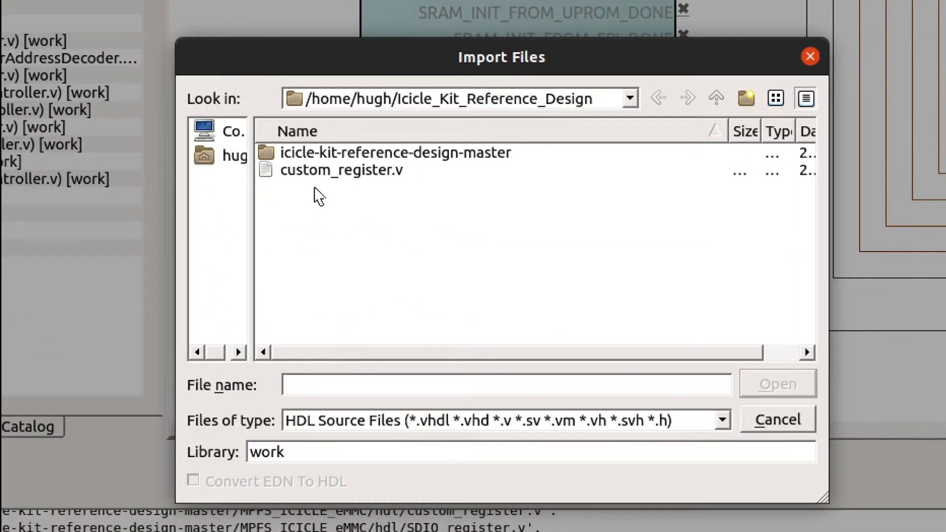
left_click(302, 176)
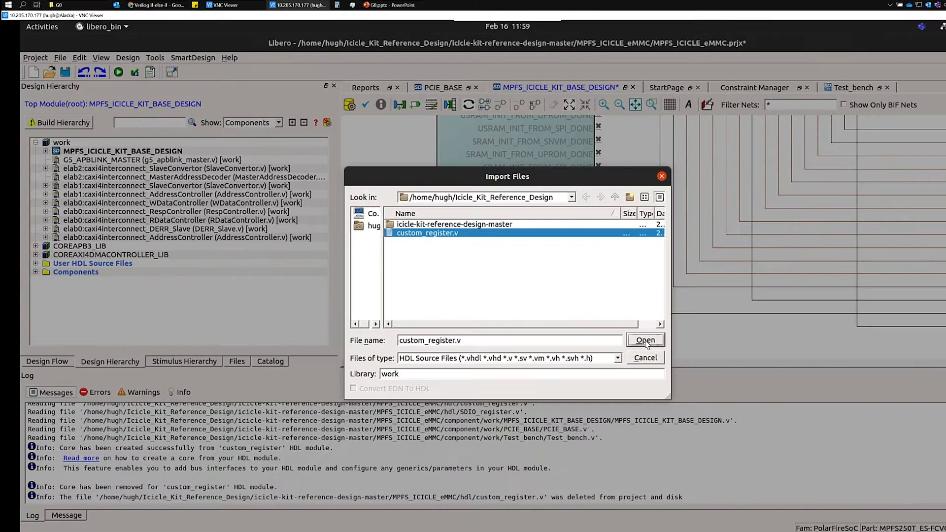
left_click(777, 387)
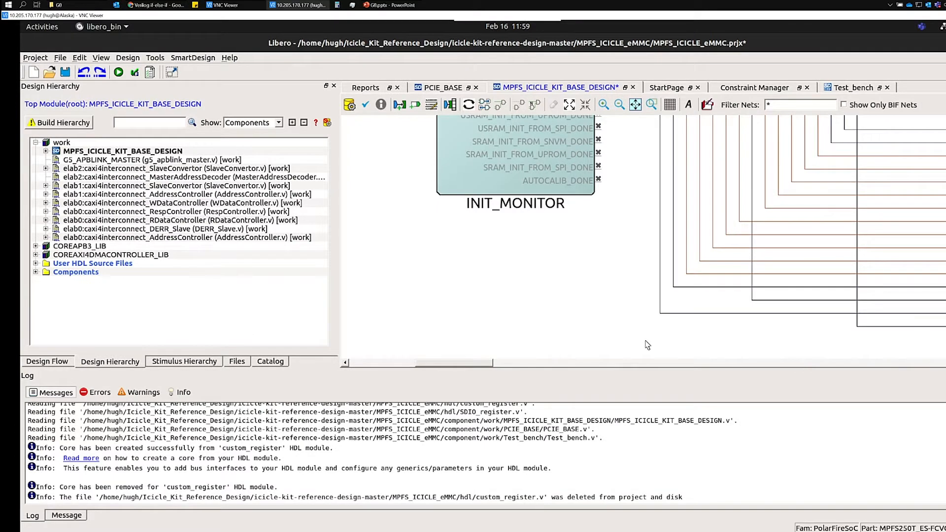
left_click(48, 125)
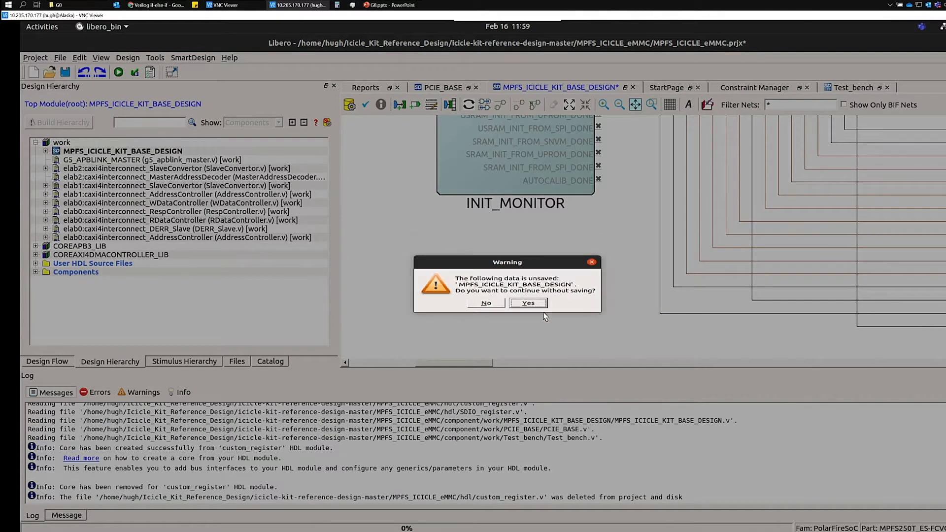
left_click(529, 311)
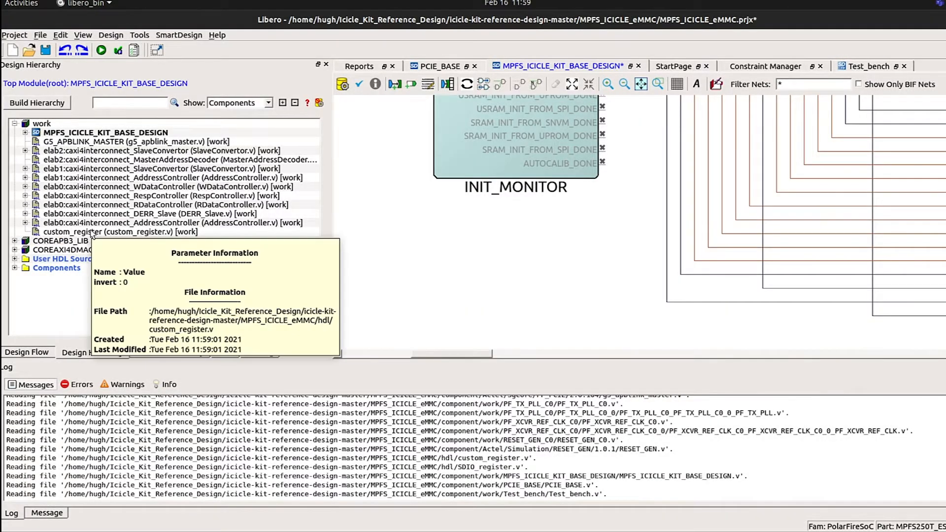
Open the custom_register source and review its ports, invert parameter, assignments and clocked logic
double_click(92, 233)
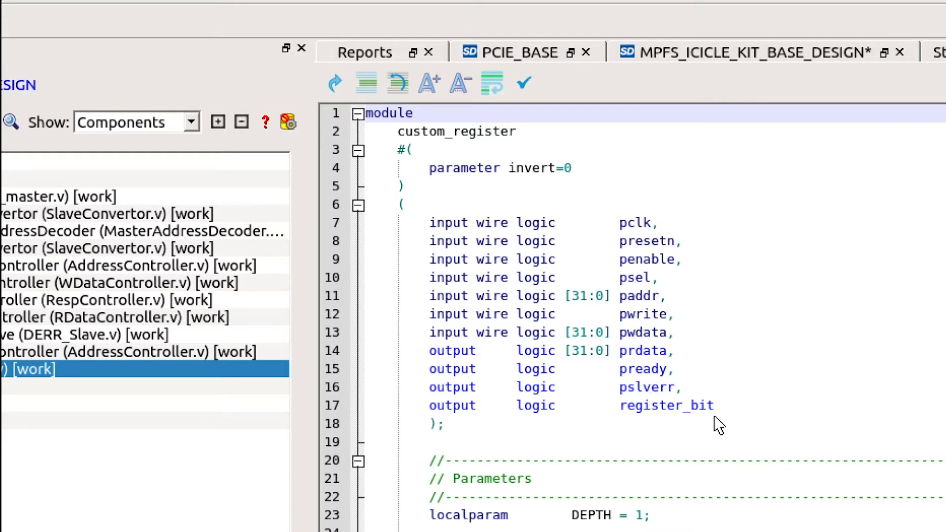
scroll(708, 425, "down", 5)
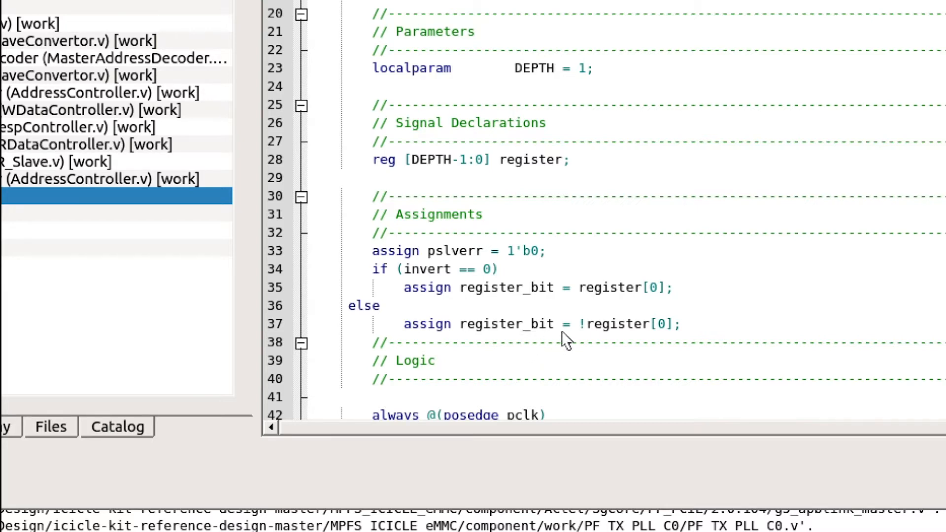
scroll(619, 340, "down", 6)
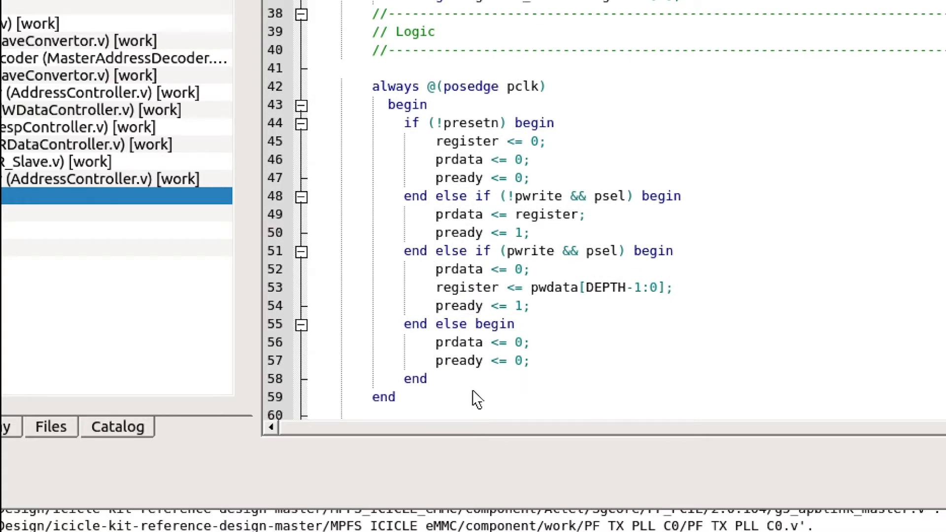
scroll(775, 304, "up", 6)
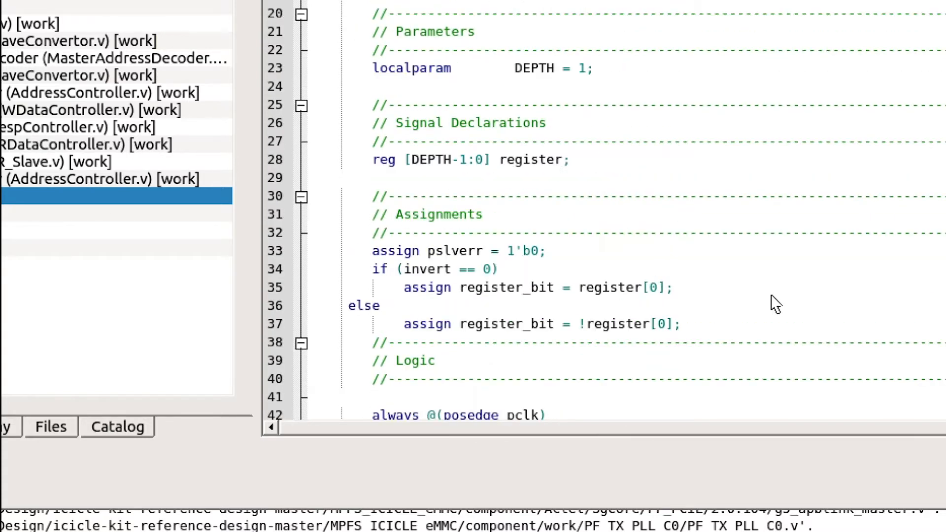
scroll(773, 303, "up", 6)
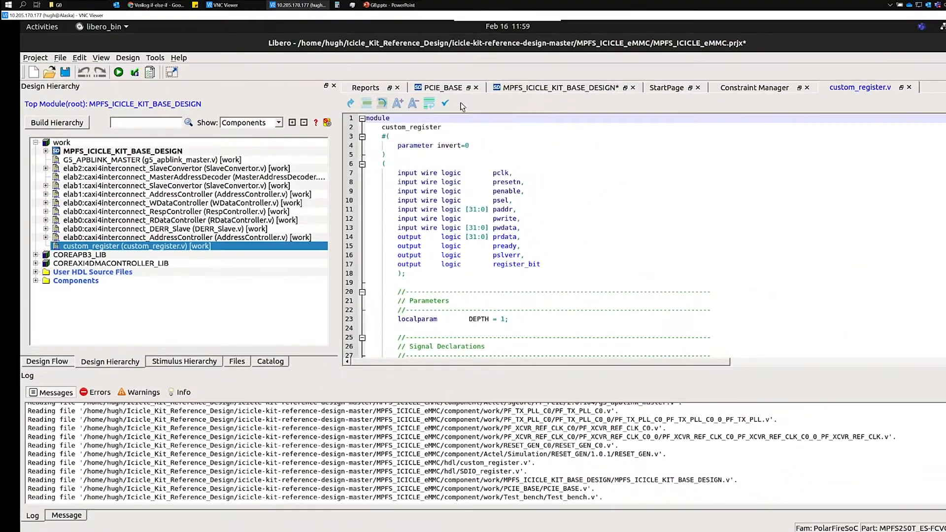
Try placing the plain custom_register module below INIT_MONITOR in MPFS_ICICLE_KIT_BASE_DESIGN and view its source from the instance
left_click(515, 90)
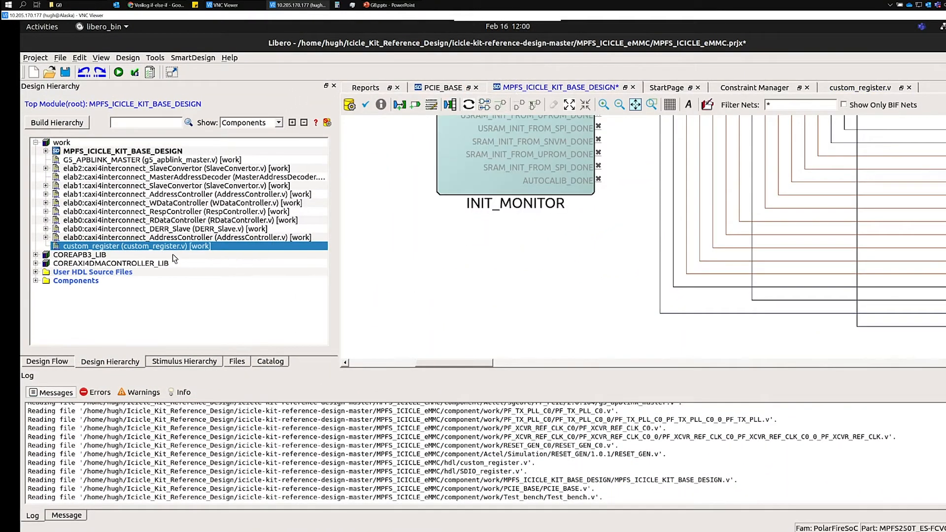
left_click_drag(102, 251, 436, 285)
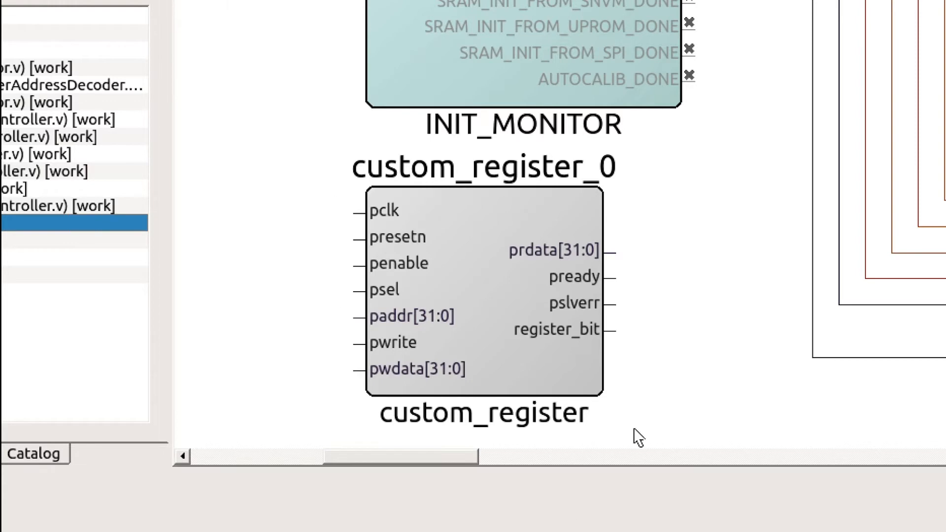
double_click(455, 234)
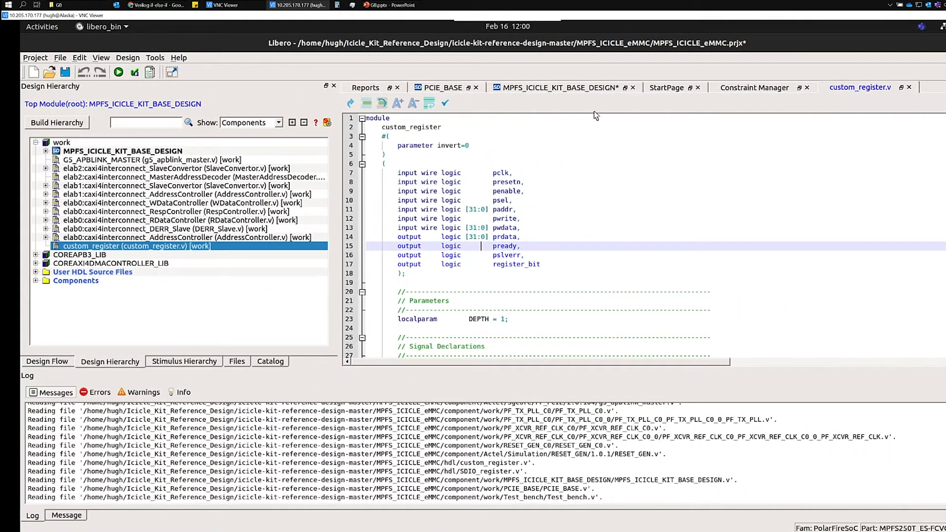
left_click(553, 89)
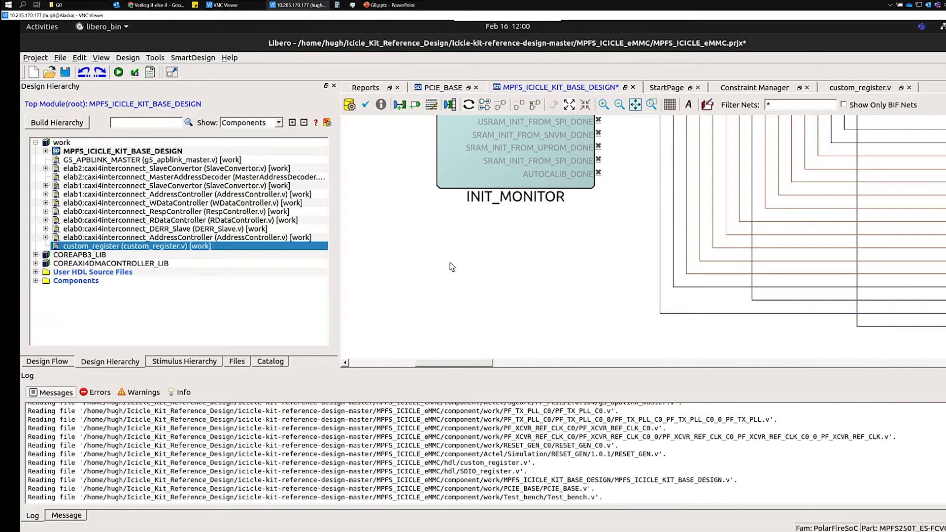
Create a core from the custom_register HDL module, choose to edit its definition, and select the invert parameter
right_click(92, 250)
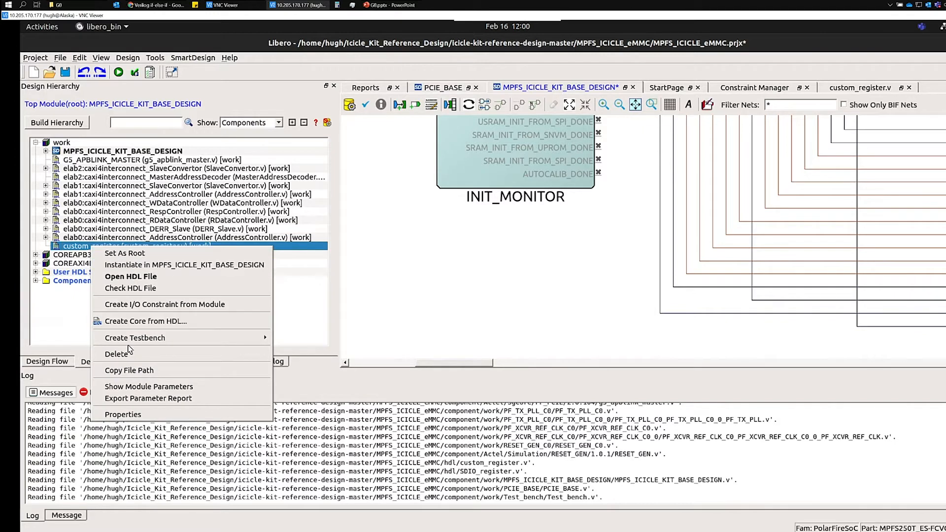
left_click(147, 325)
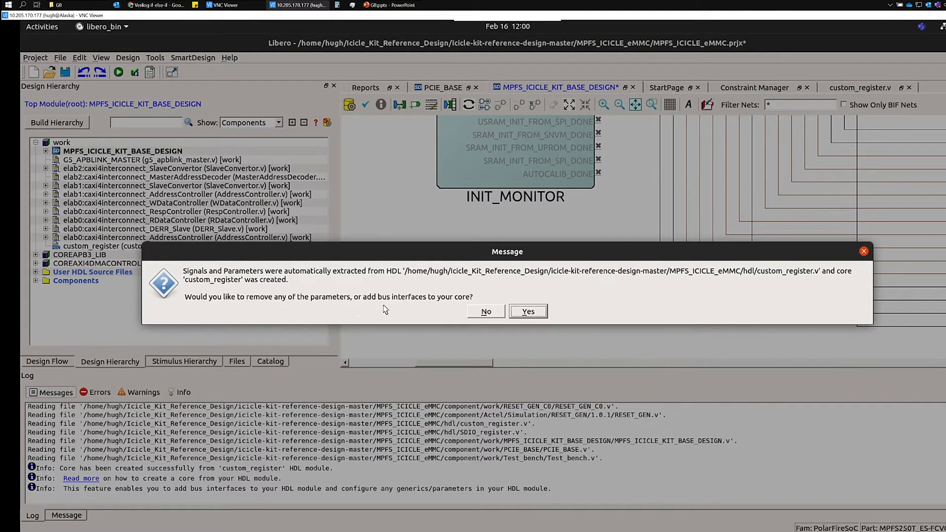
left_click(528, 312)
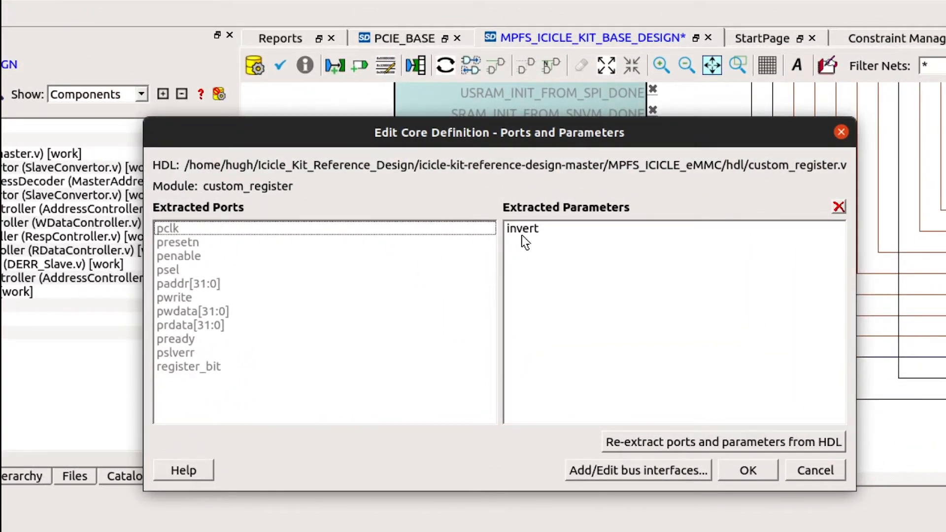
left_click(525, 232)
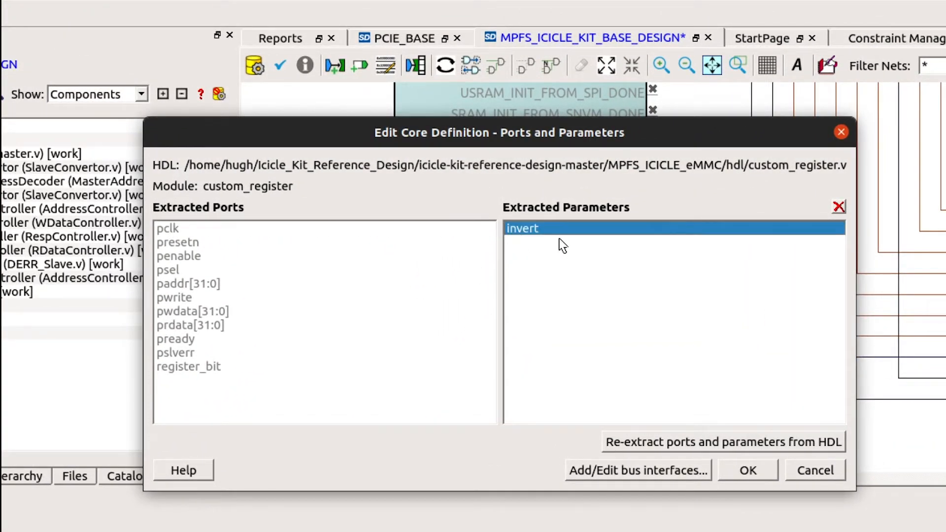
Add an AMBA2 APB bus interface with the slave role to the custom_register core
left_click(577, 467)
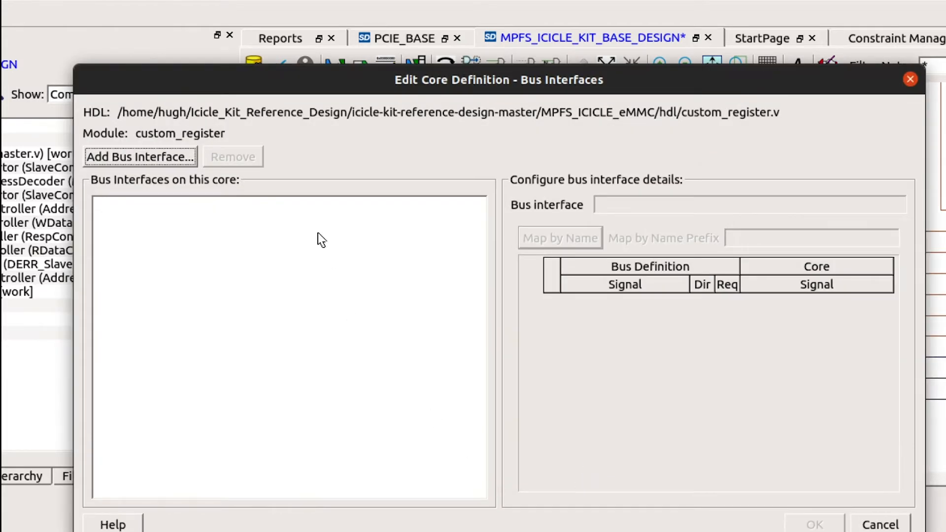
left_click(129, 162)
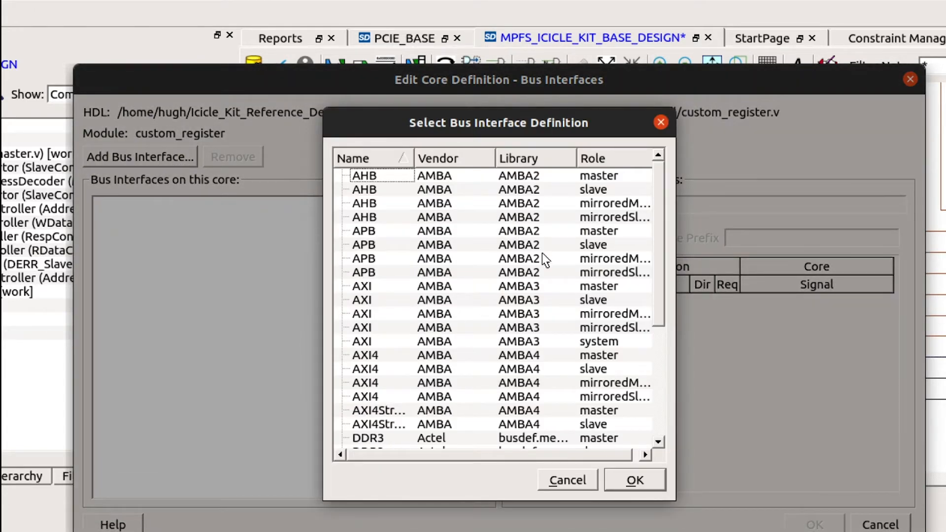
scroll(544, 259, "down", 5)
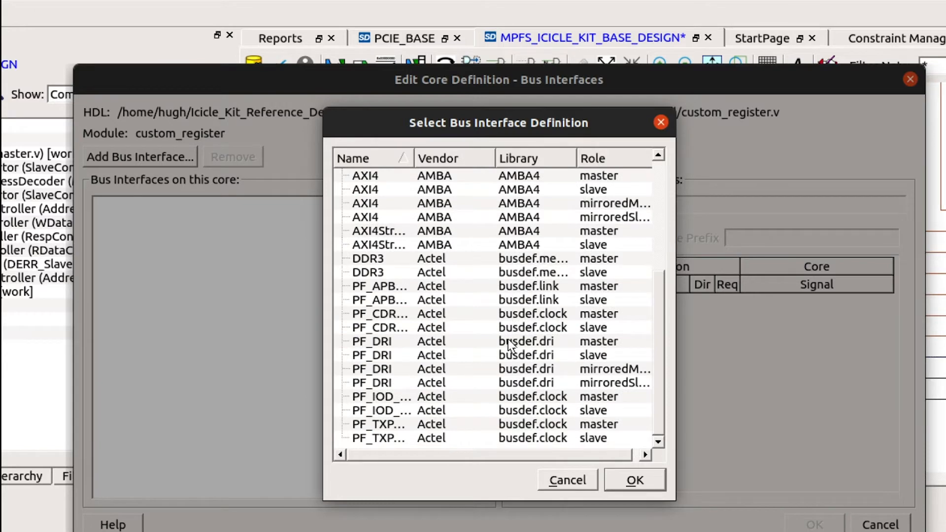
scroll(509, 345, "up", 5)
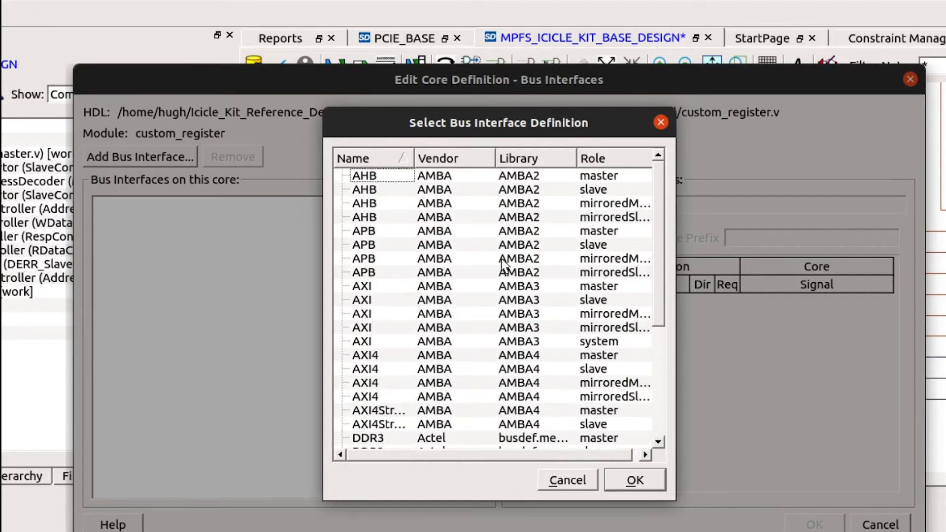
left_click(395, 249)
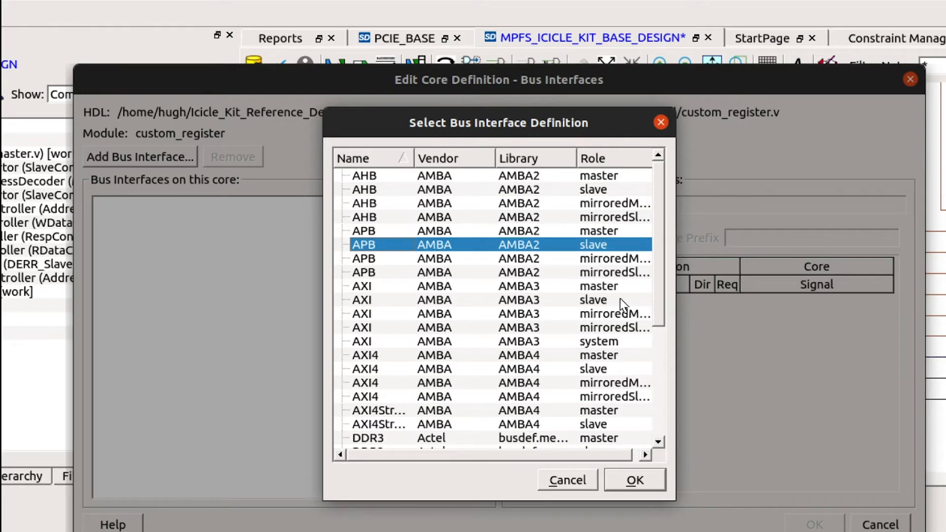
left_click(642, 487)
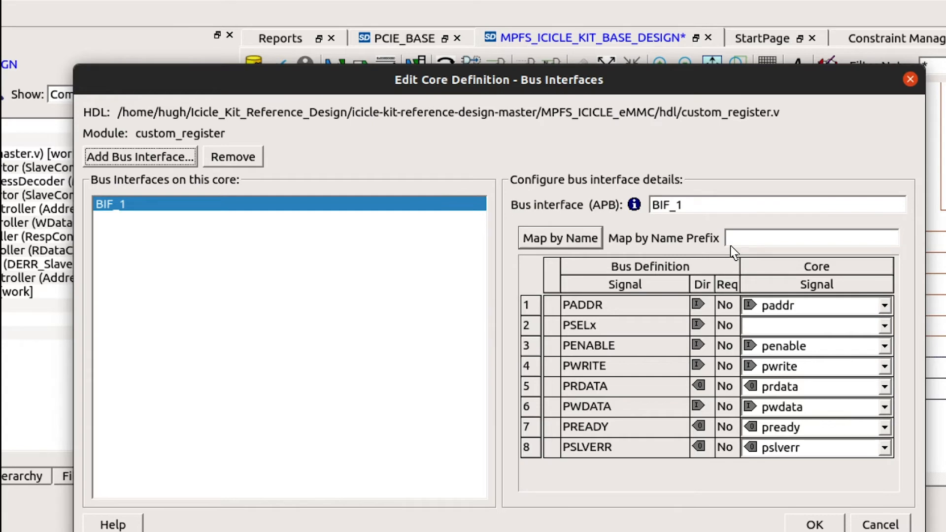
Map the PSELx signal of the APB bus interface to the core's psel port
left_click(760, 246)
left_click(883, 326)
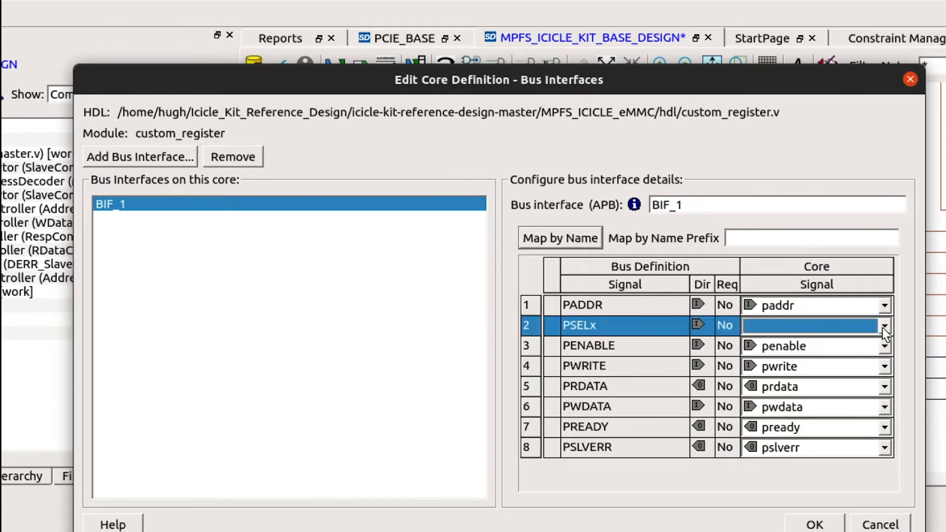
left_click(883, 327)
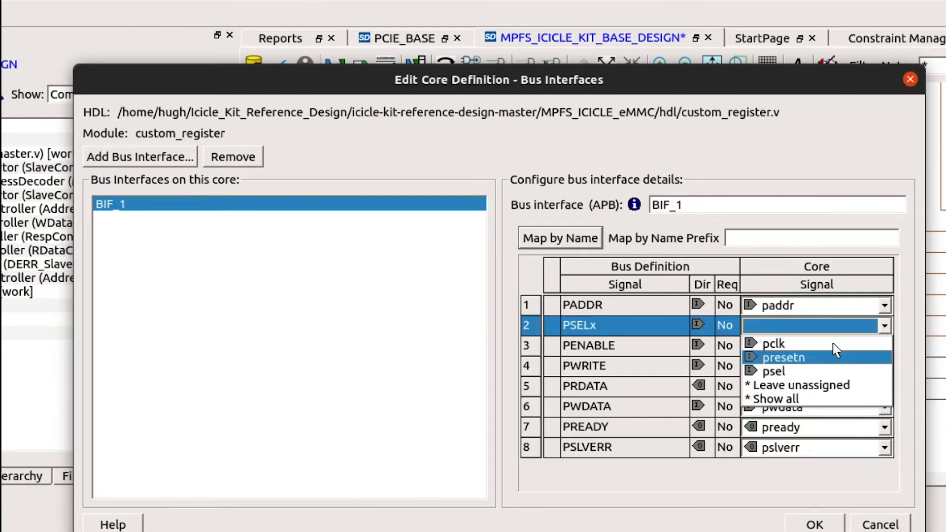
left_click(798, 372)
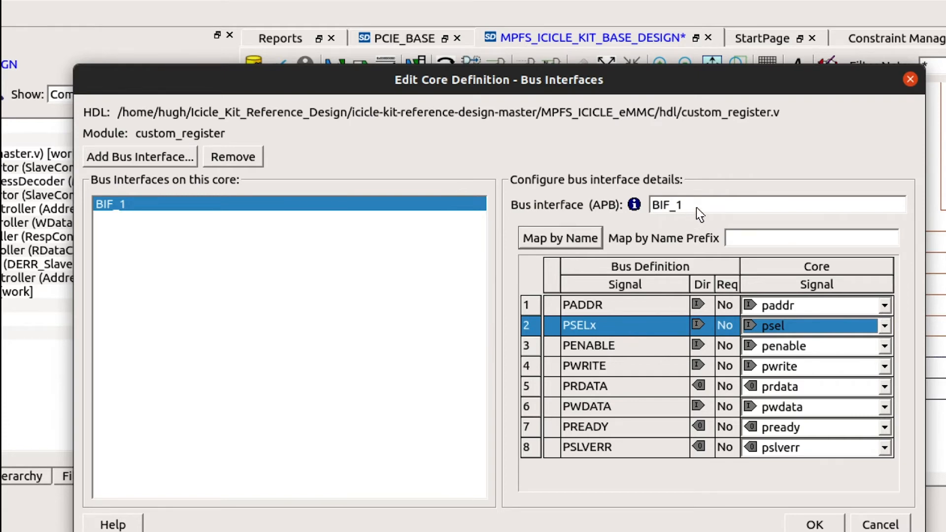
Rename the bus interface as APB_SLAVE and accept the custom_register core definition
left_click_drag(700, 214, 635, 213)
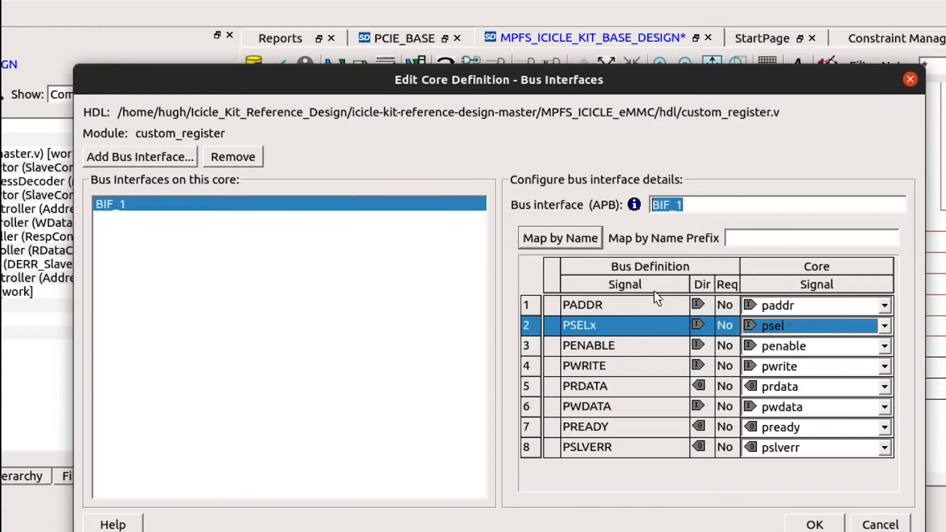
type("APB_S")
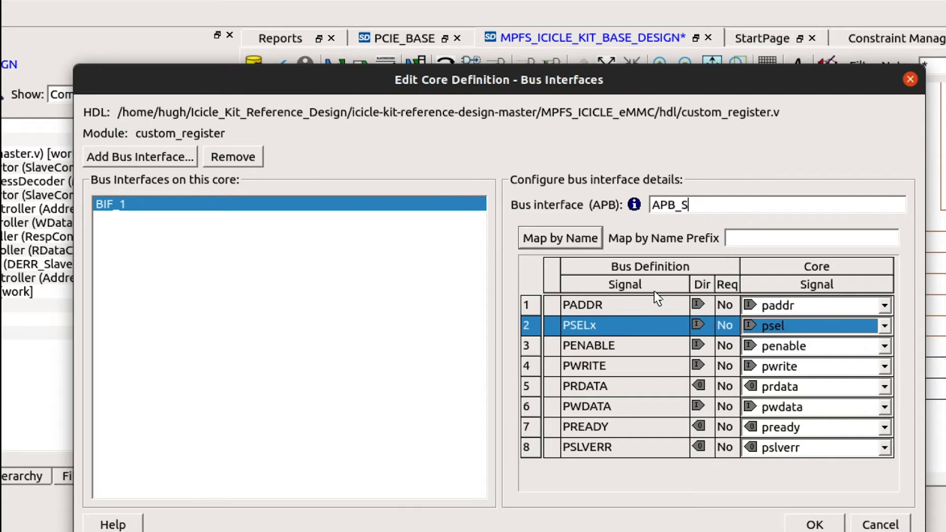
type("LAVE")
left_click(813, 524)
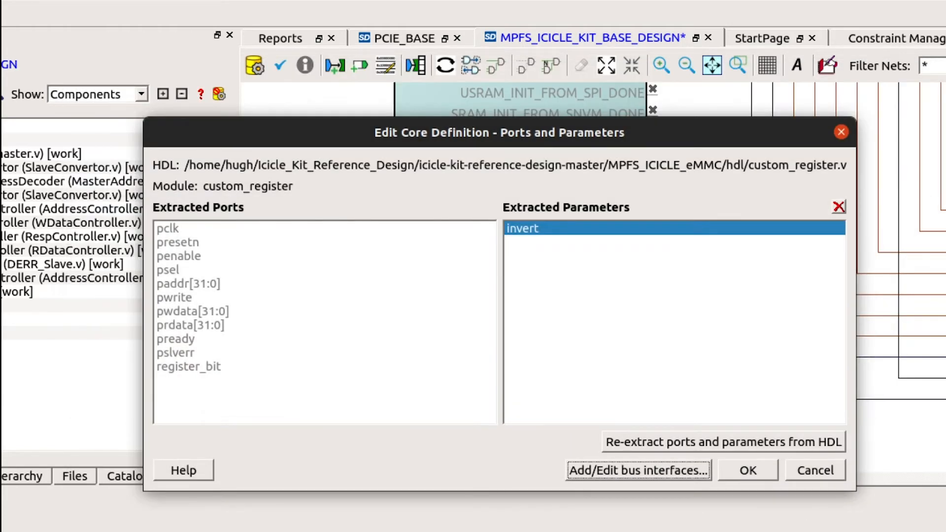
left_click(743, 471)
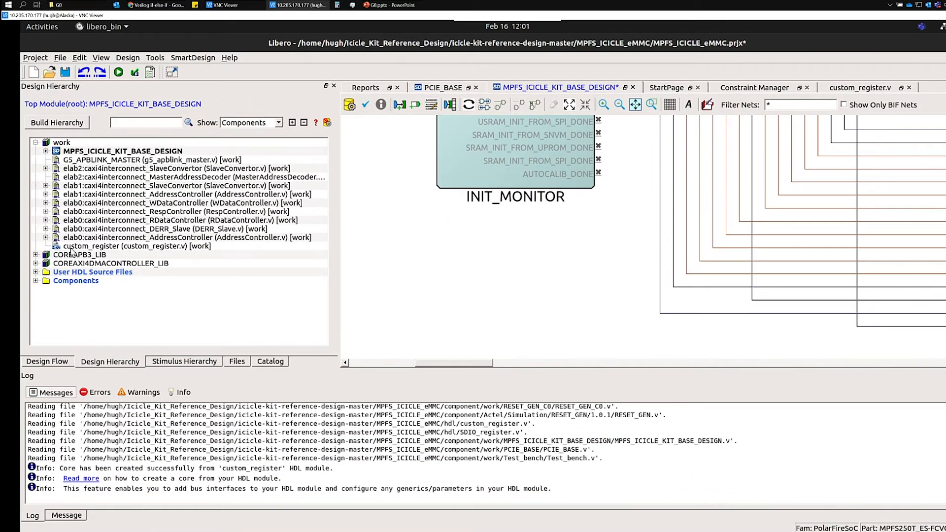
Instantiate the custom_register core below INIT_MONITOR in MPFS_ICICLE_KIT_BASE_DESIGN
mouse_move(75, 251)
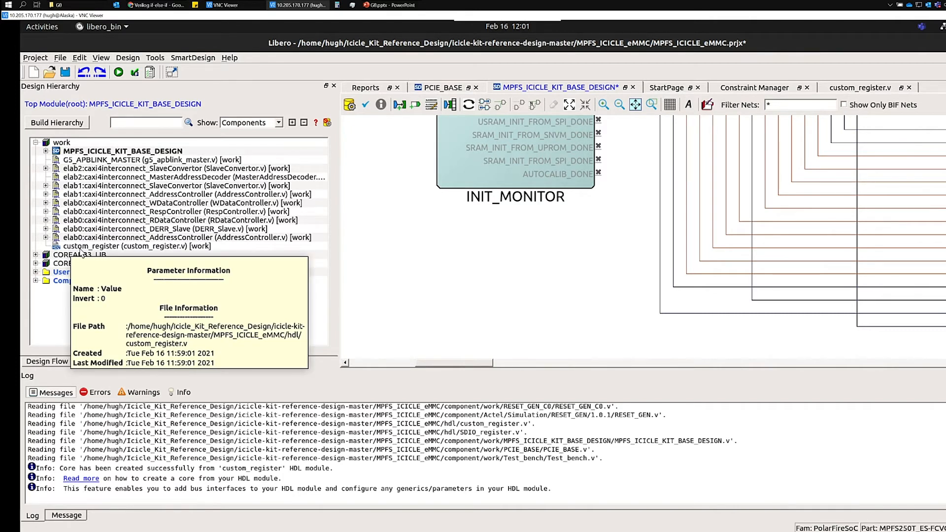
left_click(87, 248)
left_click_drag(87, 248, 447, 280)
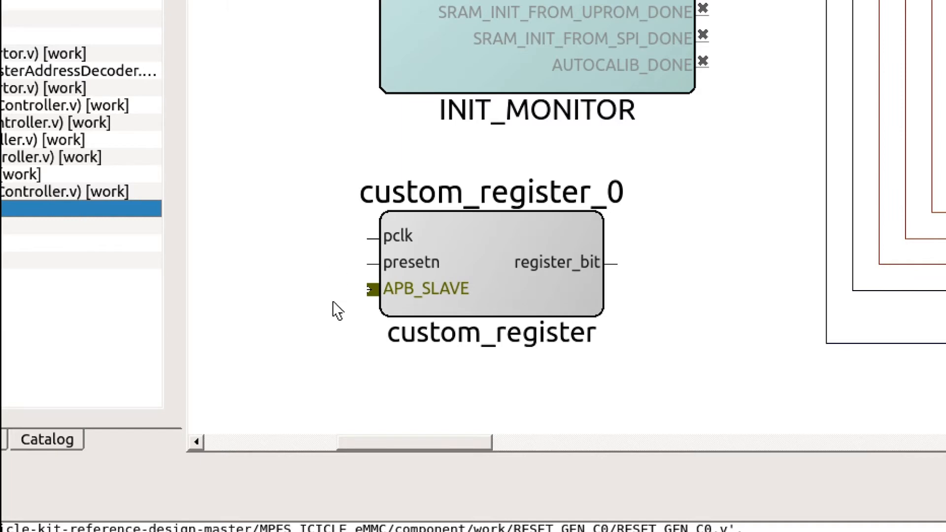
Expose the psel pin of the APB_SLAVE bus interface on the custom_register_0 instance
mouse_move(362, 299)
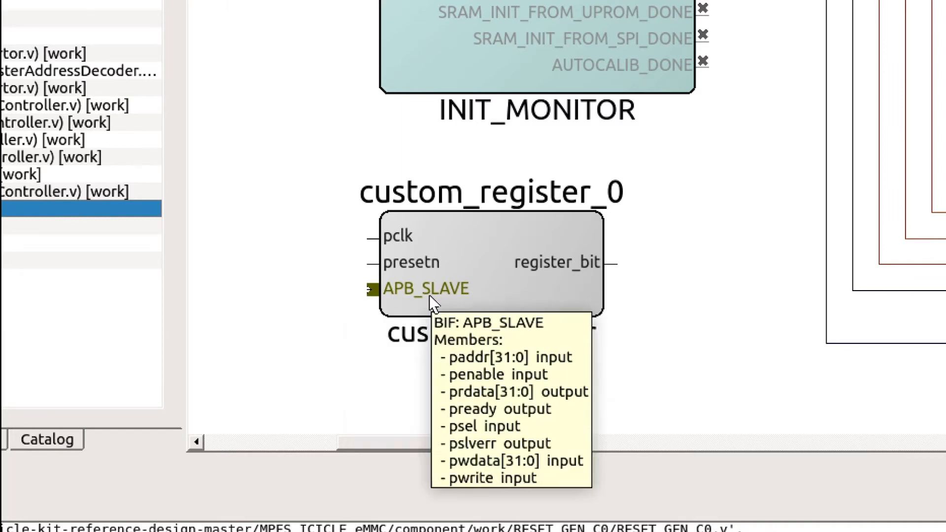
mouse_move(533, 275)
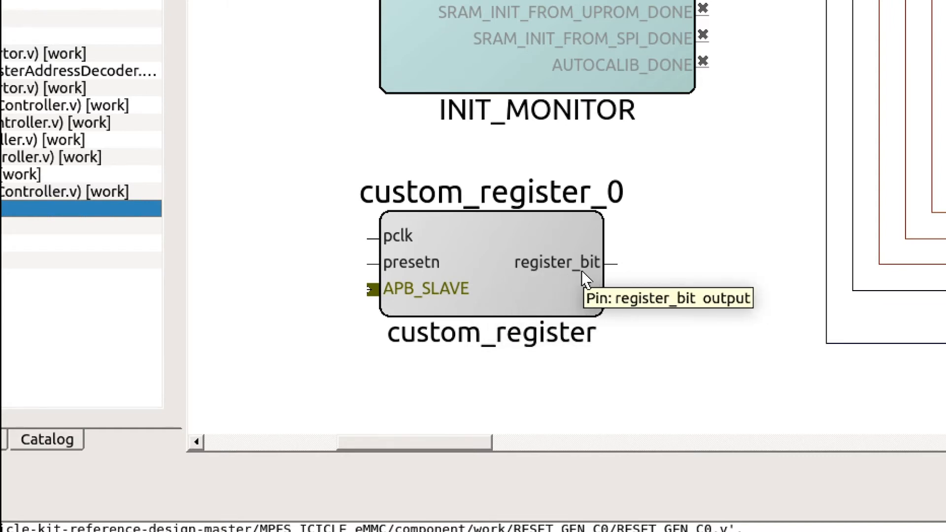
left_click(437, 296)
right_click(436, 296)
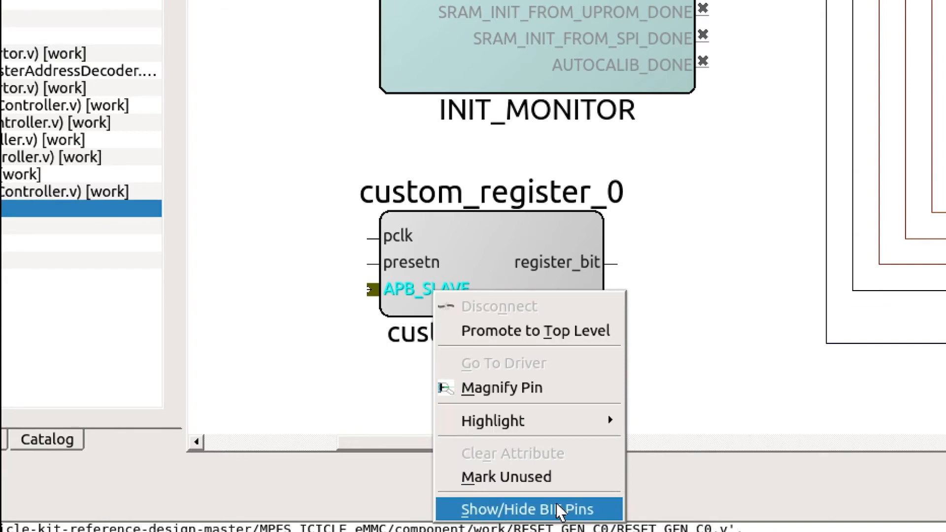
left_click(558, 521)
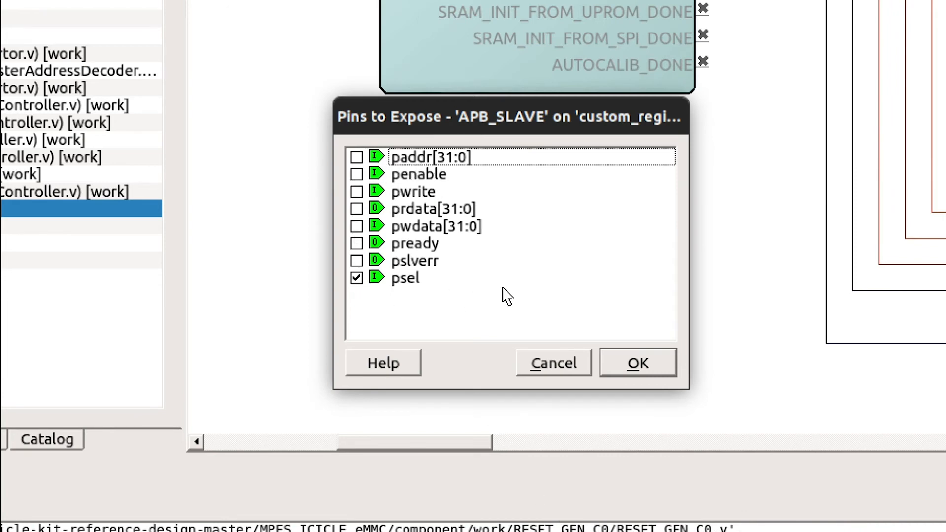
left_click(639, 364)
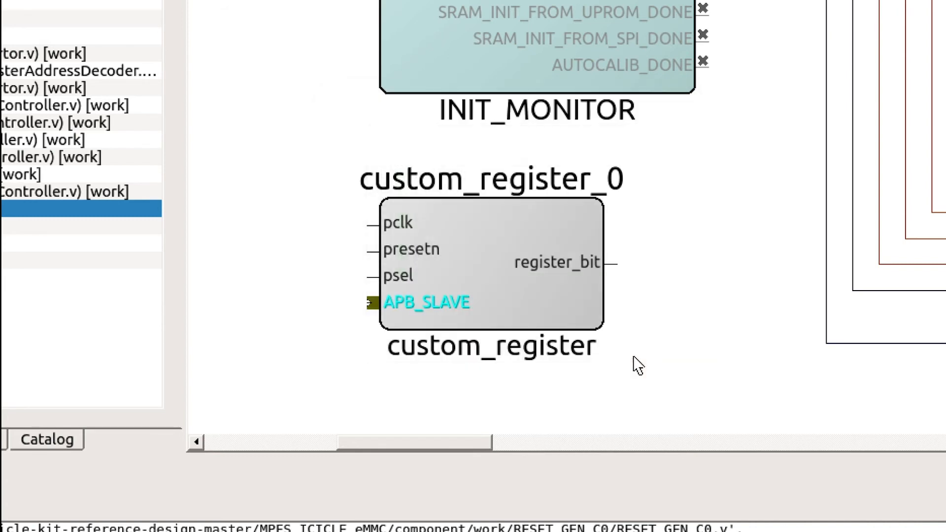
left_click(401, 278)
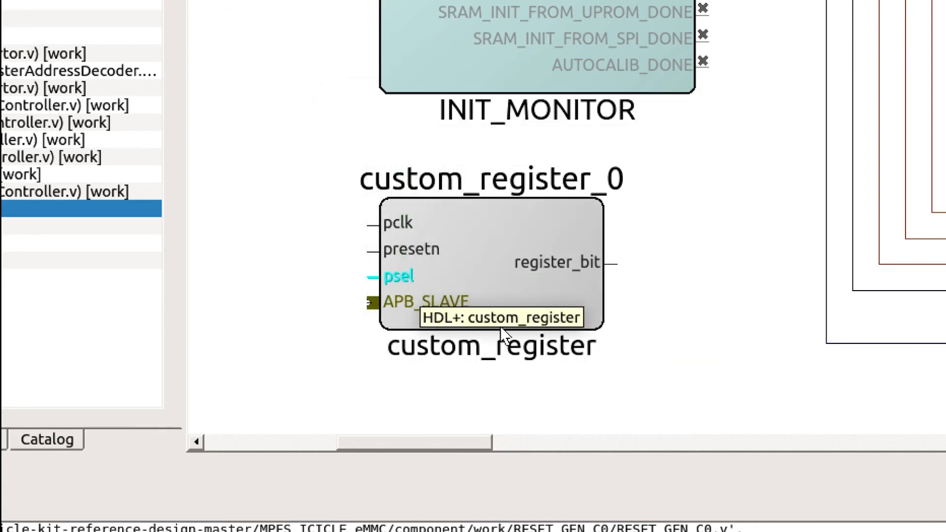
left_click(704, 350)
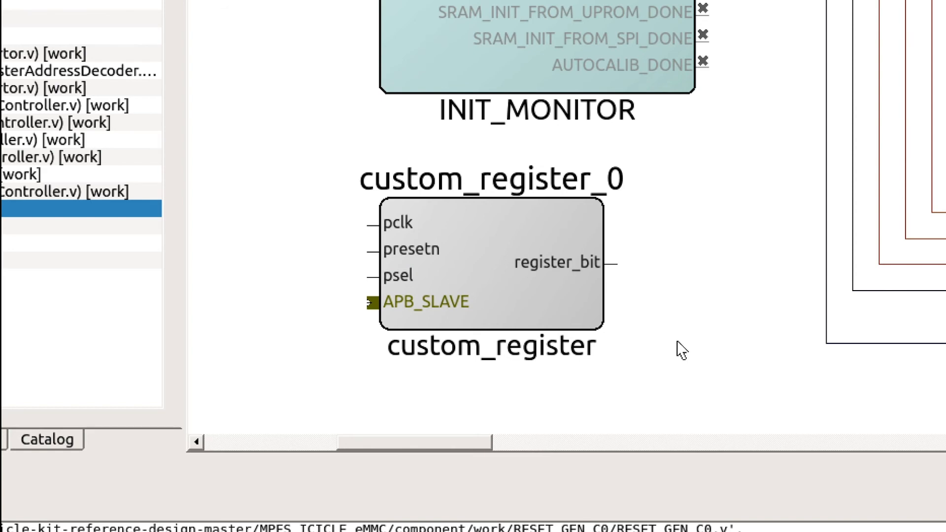
Configure the custom_register_0 instance with its invert parameter set to 1
left_click(555, 316)
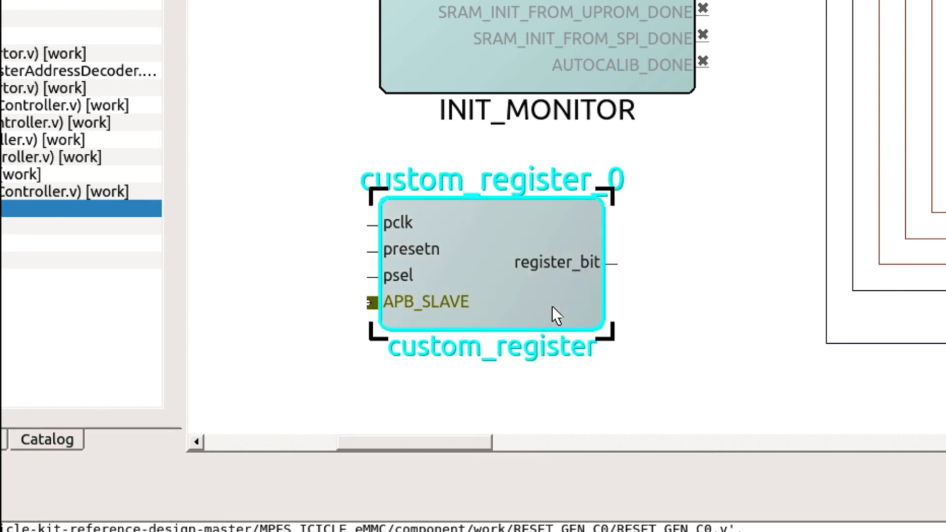
double_click(554, 316)
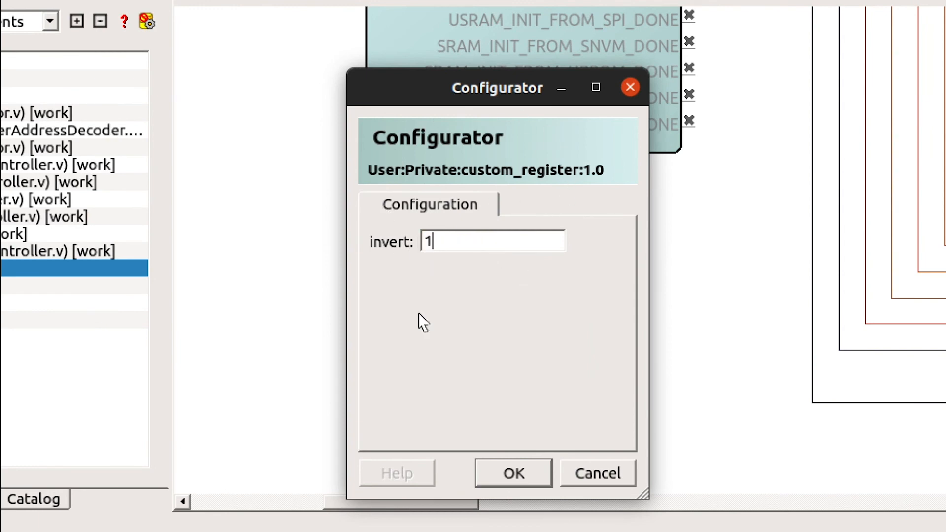
left_click(512, 474)
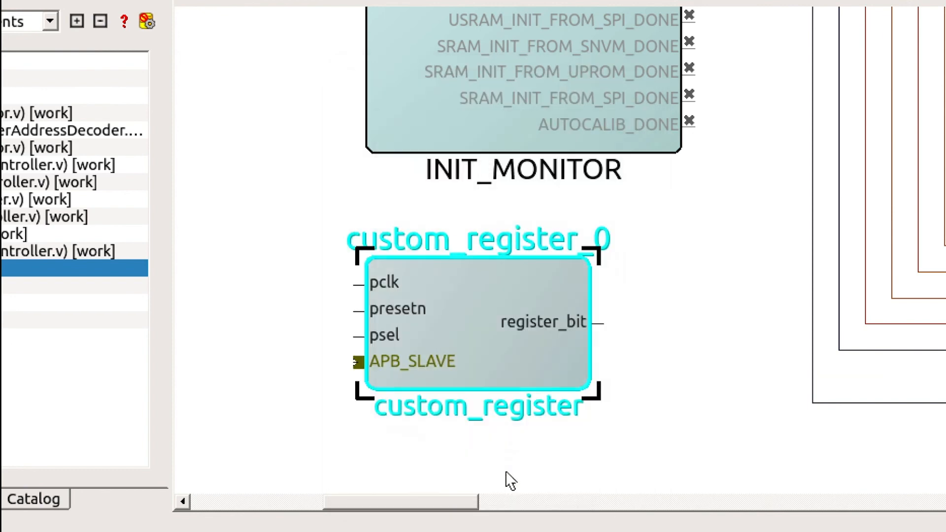